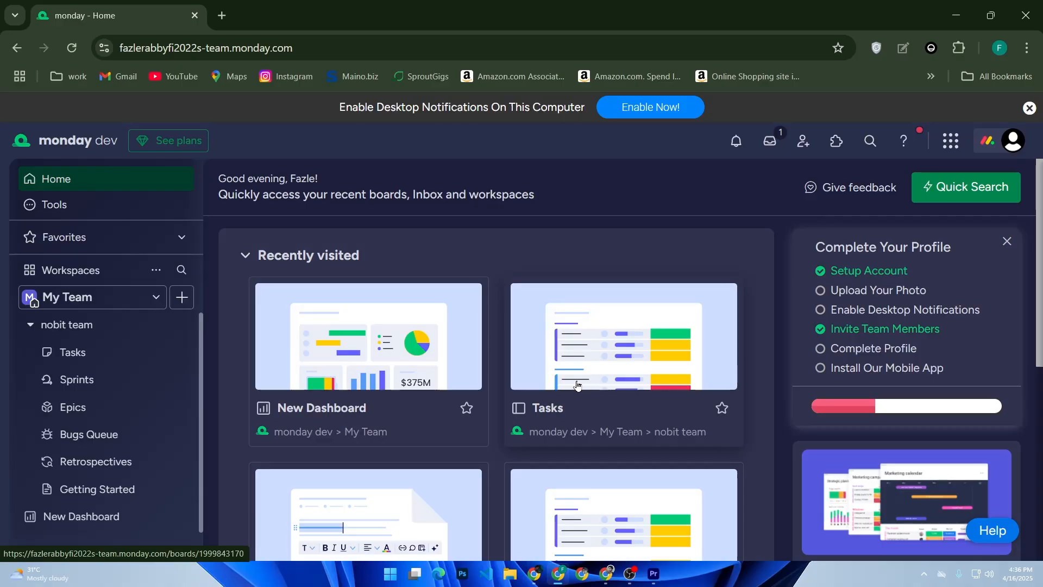
{"action": "left_click", "coordinate": [343, 180]}
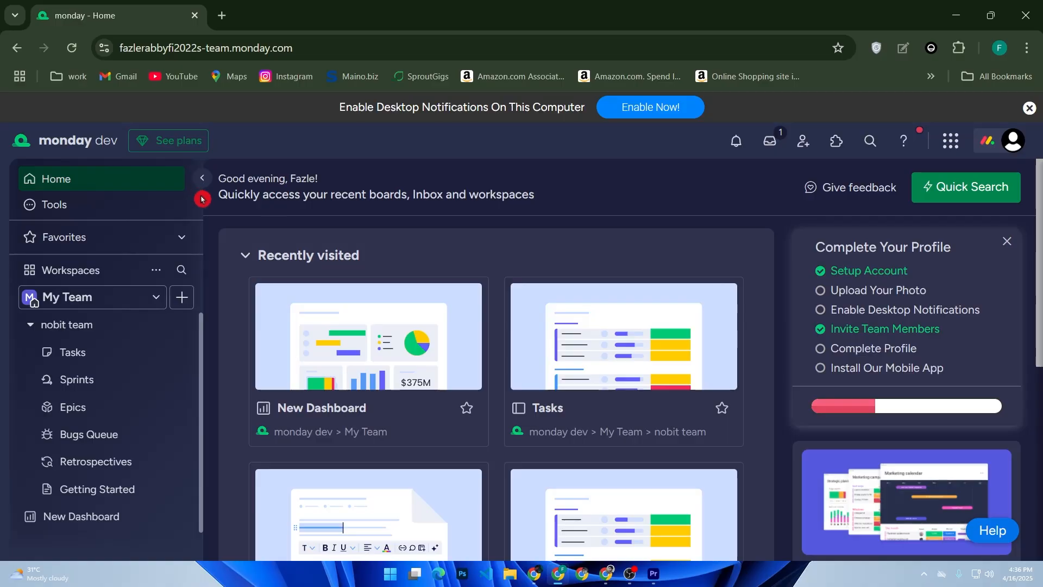
{"action": "scroll", "coordinate": [315, 207], "scroll_direction": "down", "scroll_amount": 5}
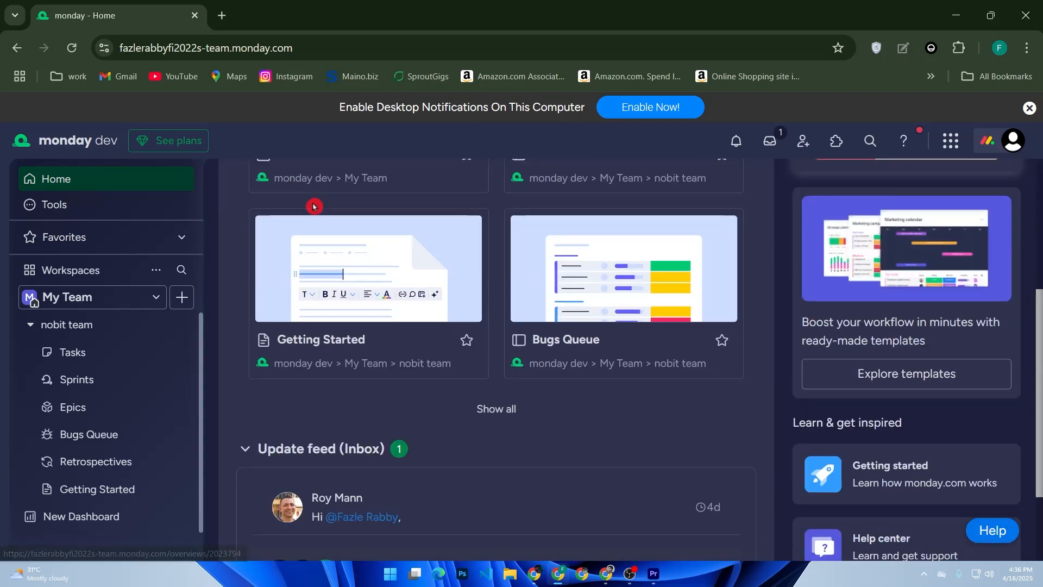
{"action": "scroll", "coordinate": [316, 212], "scroll_direction": "up", "scroll_amount": 5}
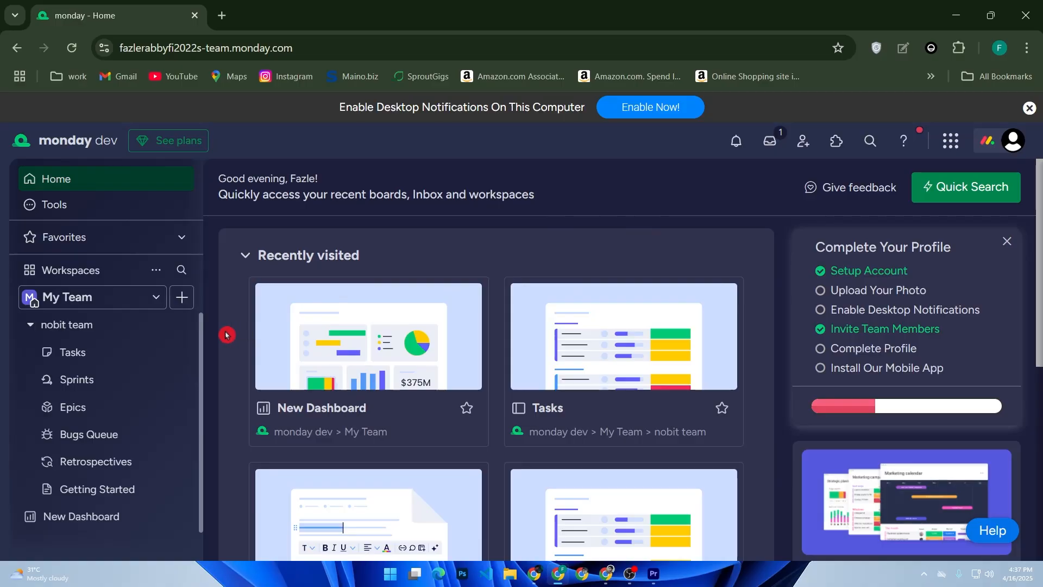
{"action": "left_click", "coordinate": [164, 298]}
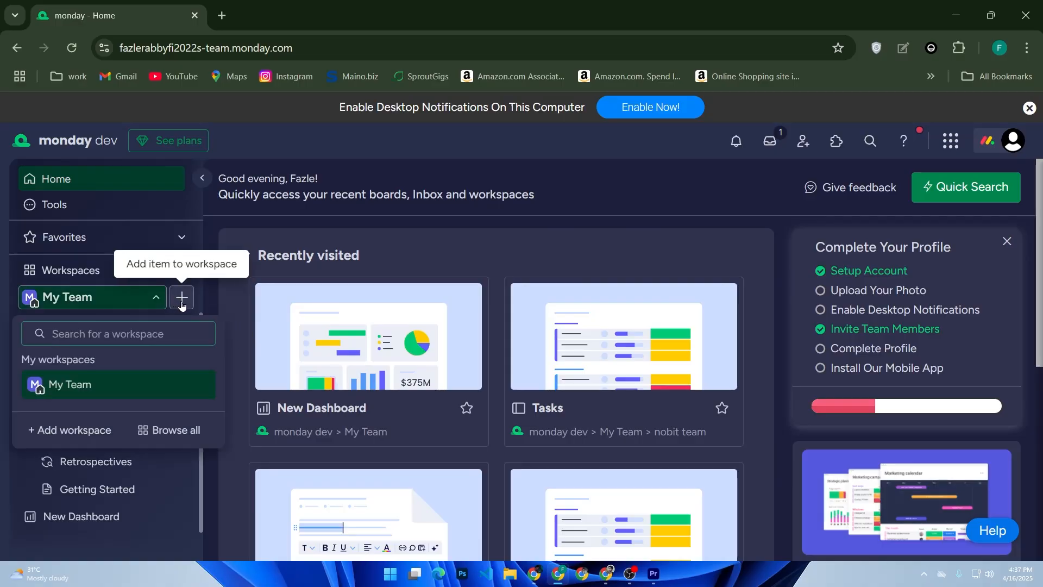
{"action": "left_click", "coordinate": [182, 304]}
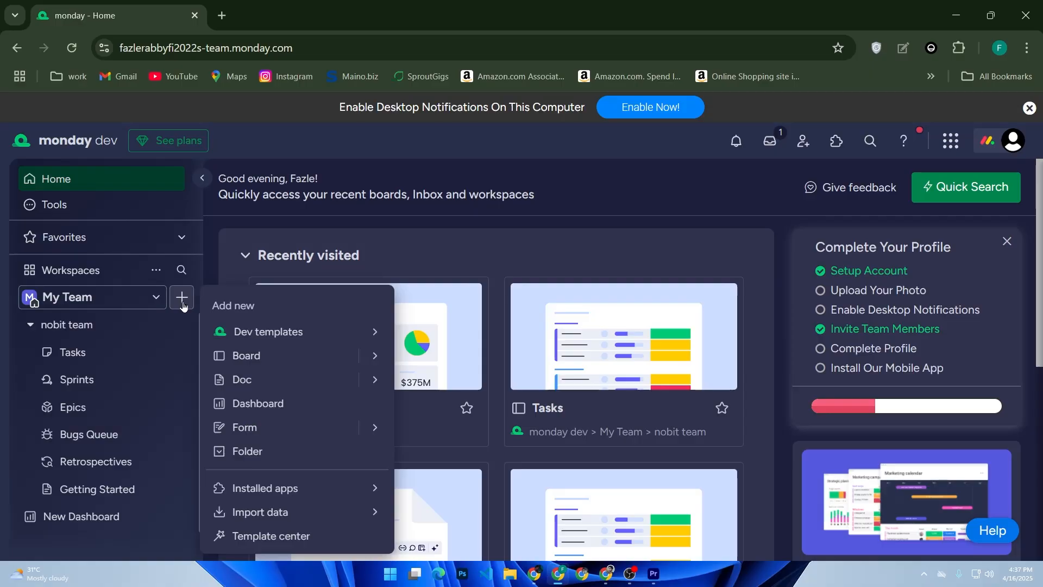
Open the nobit team's Tasks board and add a new task named "weekly task" to Sprint 1.
{"action": "left_click", "coordinate": [136, 355]}
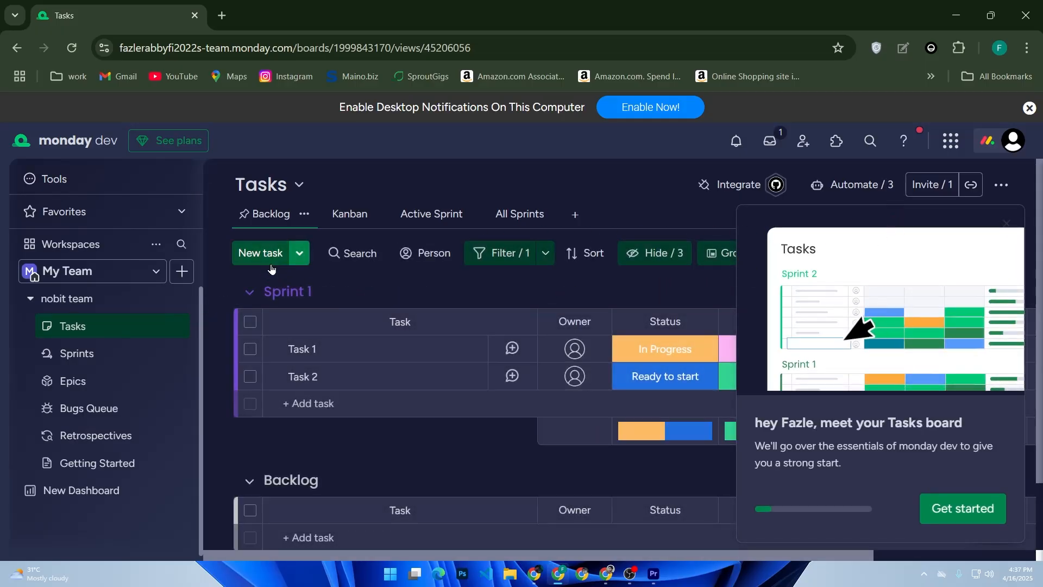
{"action": "left_click", "coordinate": [268, 261]}
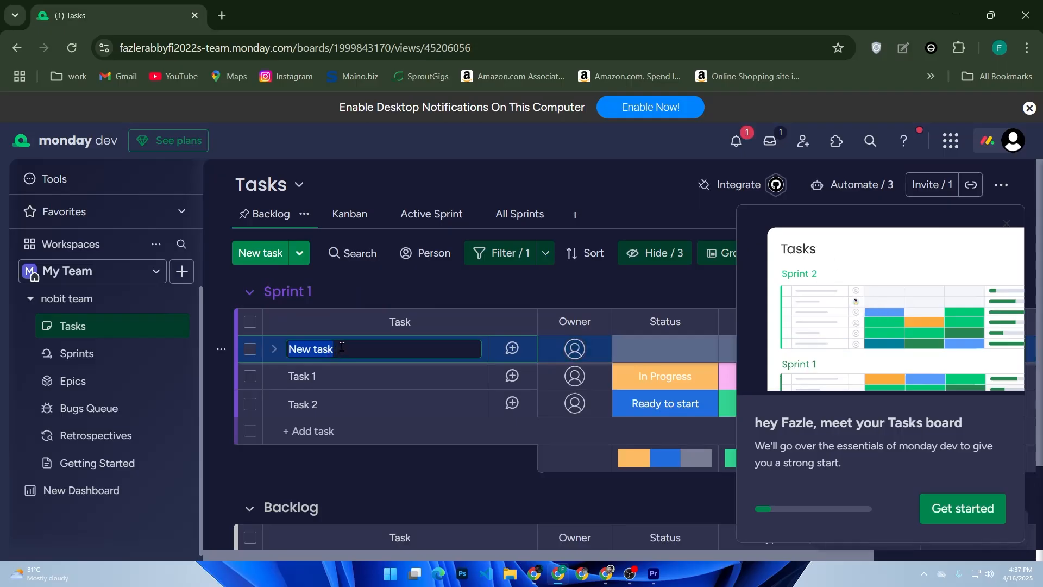
{"action": "type", "text": "wekk"}
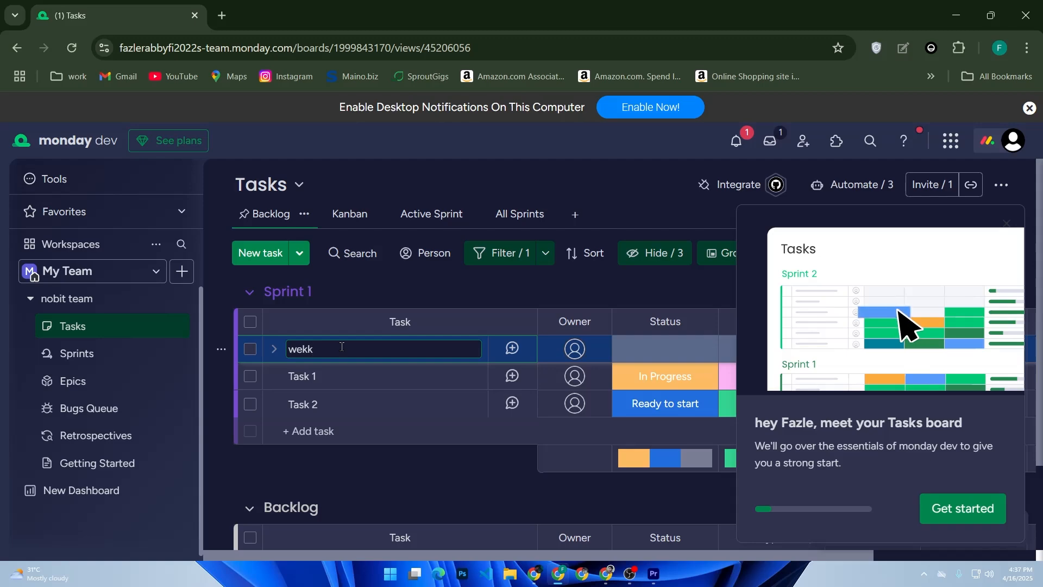
{"action": "key", "text": "BackSpace"}
{"action": "key", "text": "BackSpace"}
{"action": "type", "text": "ekly"}
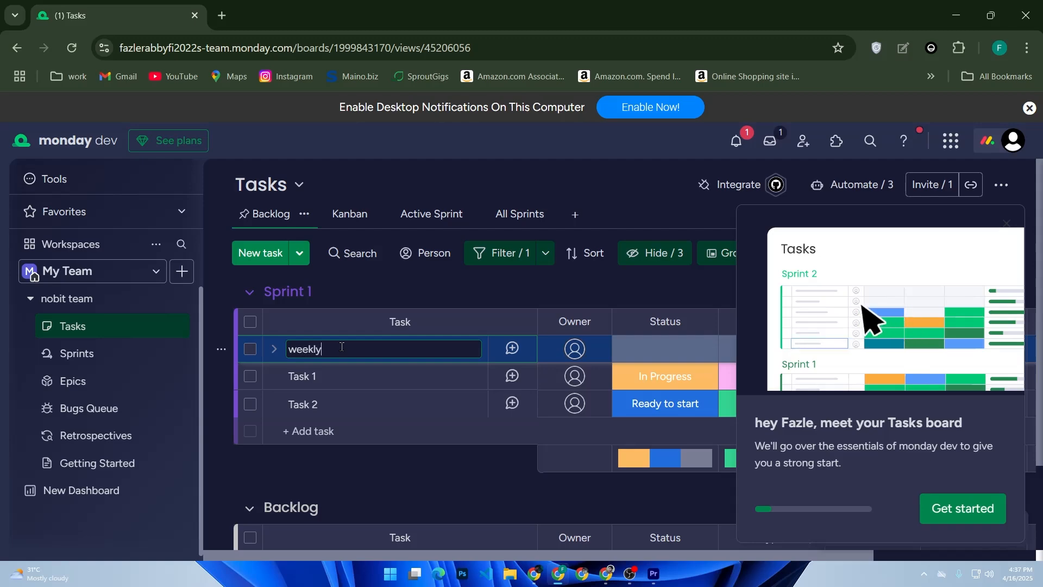
{"action": "type", "text": " task"}
{"action": "key", "text": "Return"}
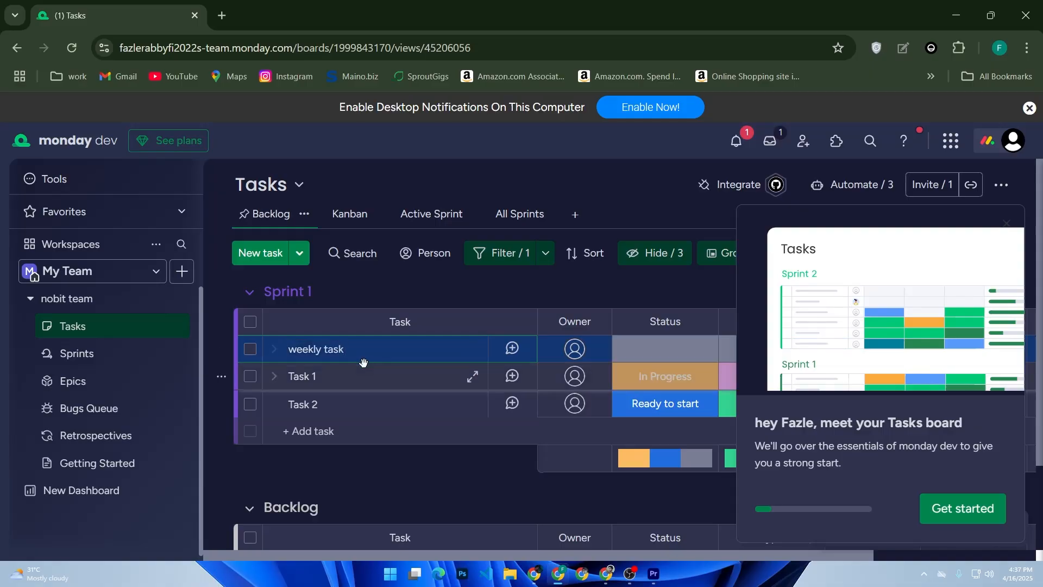
Open the weekly task's details, look through its description and info fields, and return to the Tasks board.
{"action": "left_click", "coordinate": [364, 360]}
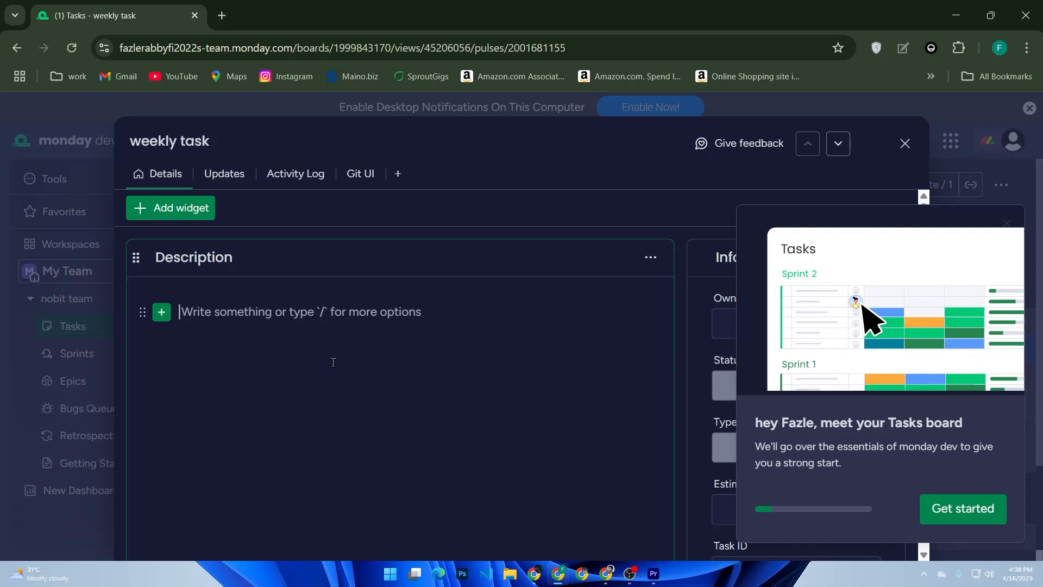
{"action": "scroll", "coordinate": [333, 366], "scroll_direction": "down", "scroll_amount": 3}
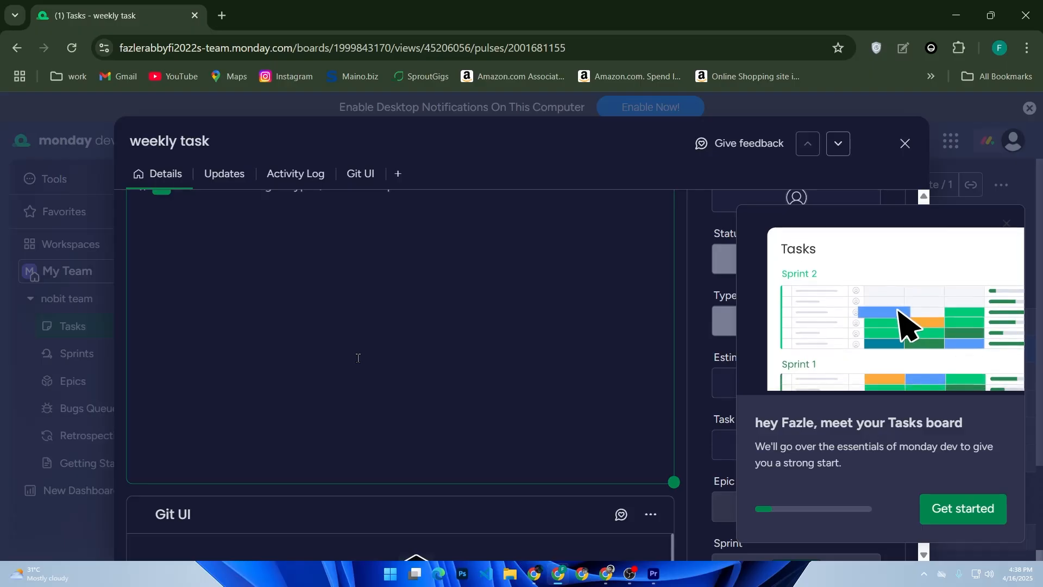
{"action": "scroll", "coordinate": [358, 358], "scroll_direction": "up", "scroll_amount": 3}
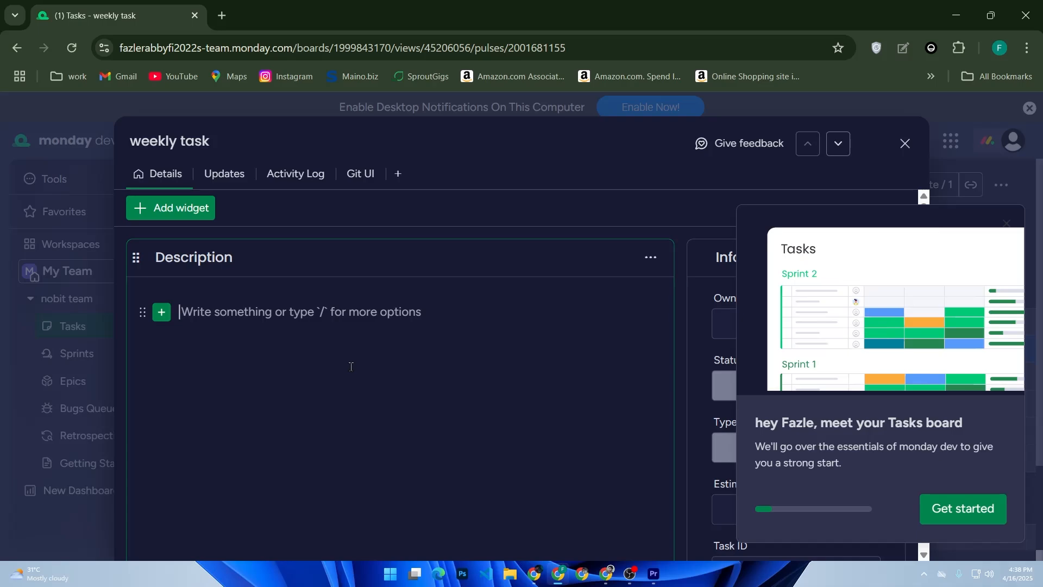
{"action": "left_click", "coordinate": [962, 508]}
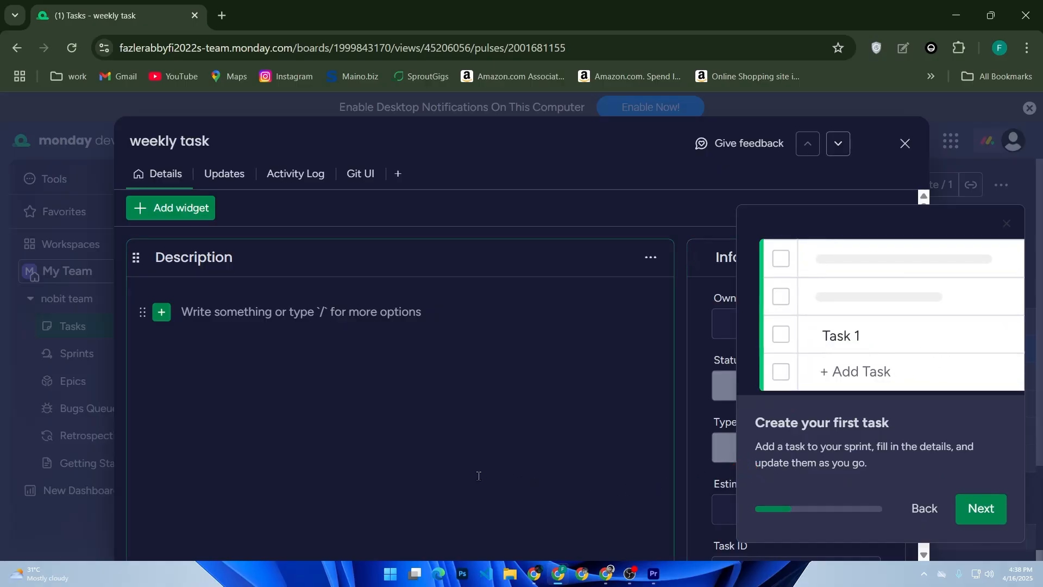
{"action": "left_click", "coordinate": [87, 438]}
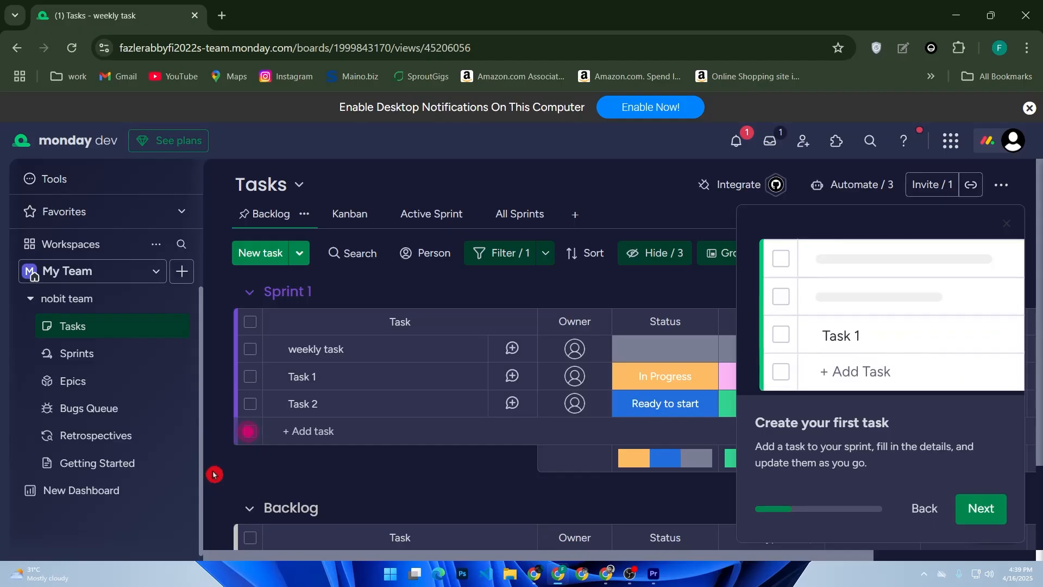
Go through the Tasks board introduction tour from its first page to the end.
{"action": "scroll", "coordinate": [214, 474], "scroll_direction": "down", "scroll_amount": 2}
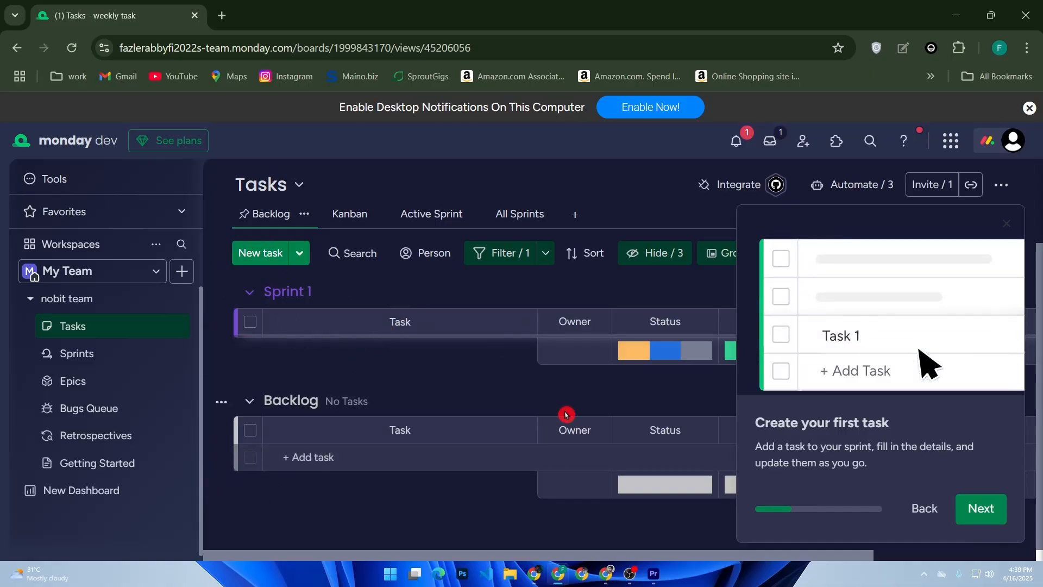
{"action": "left_click", "coordinate": [939, 510]}
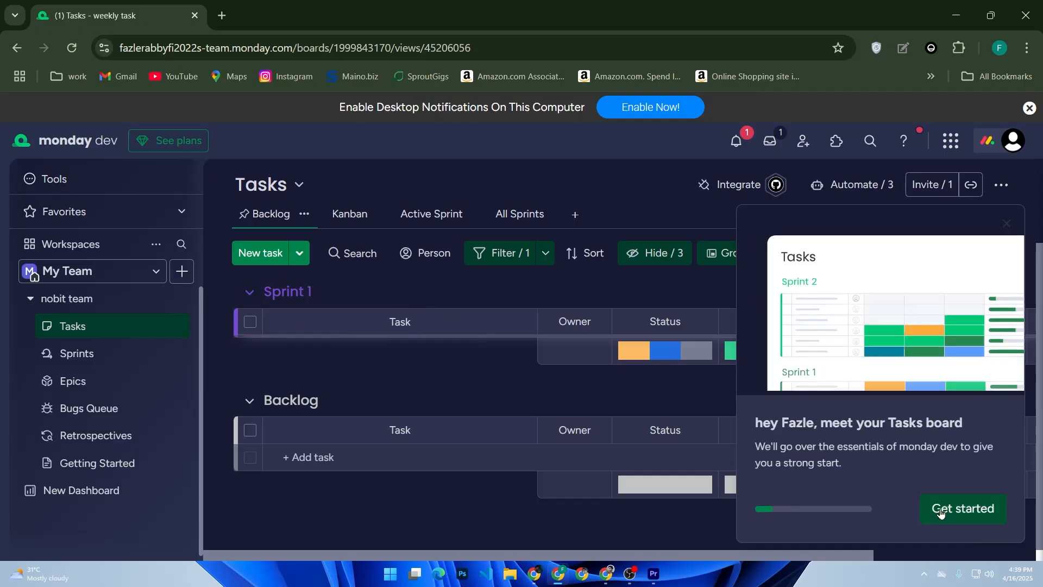
{"action": "left_click", "coordinate": [942, 511]}
{"action": "left_click", "coordinate": [978, 509]}
{"action": "left_click", "coordinate": [978, 509]}
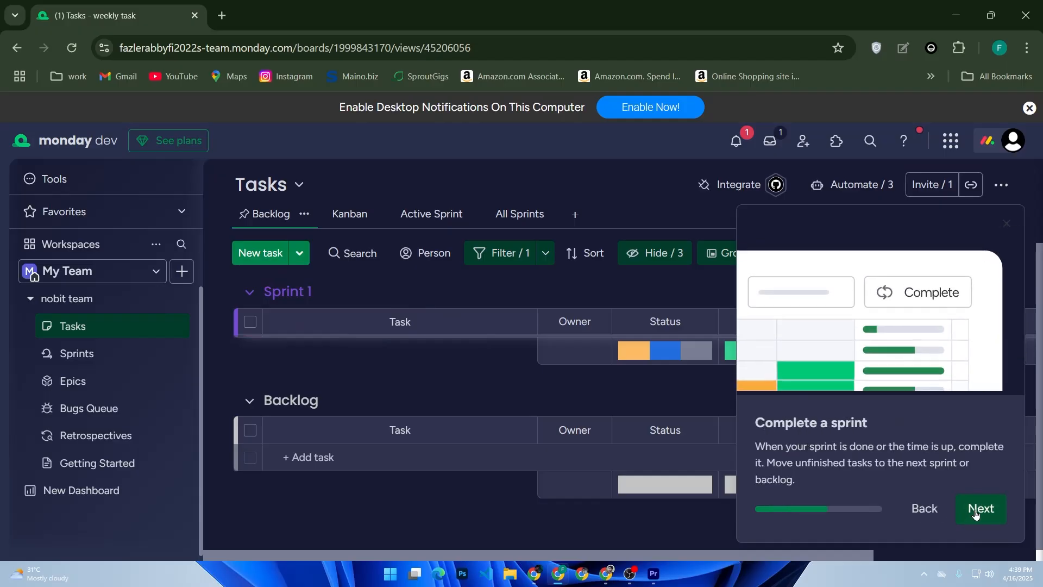
{"action": "left_click", "coordinate": [978, 509]}
{"action": "left_click", "coordinate": [978, 510]}
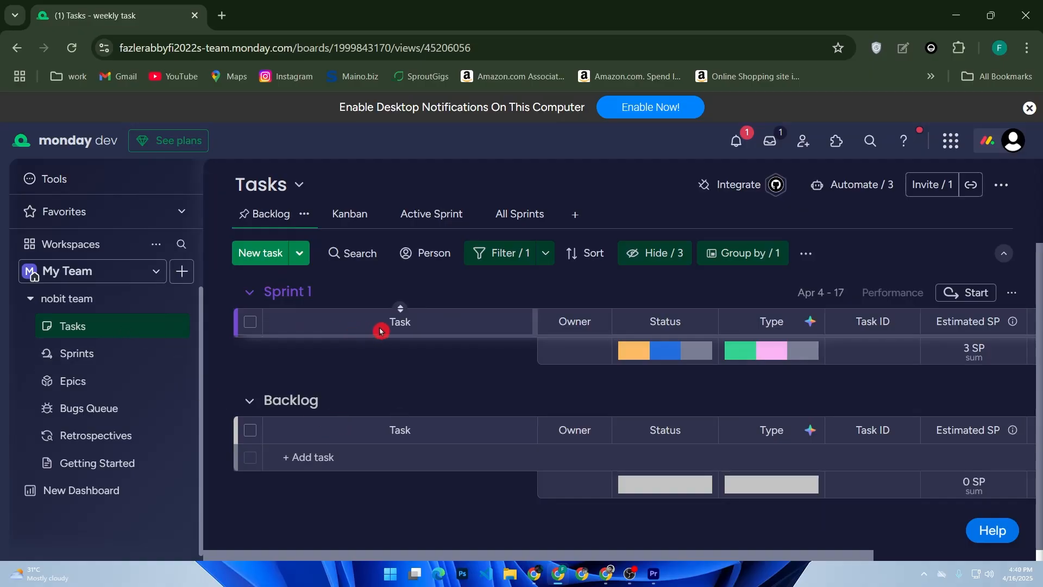
Reopen the weekly task from Sprint 1 and review its details down to the Git UI section.
{"action": "left_click", "coordinate": [250, 322]}
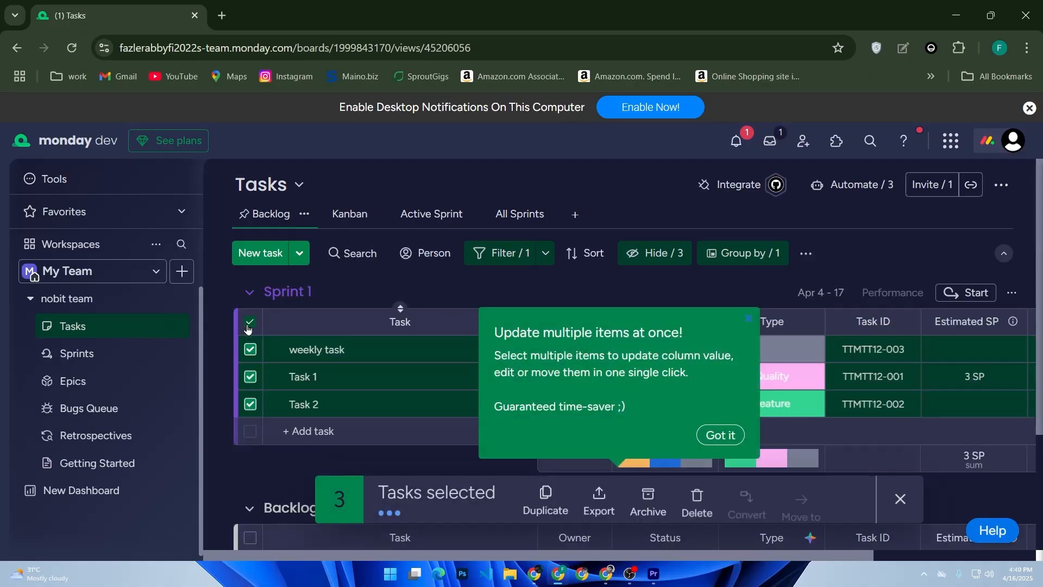
{"action": "left_click", "coordinate": [368, 356]}
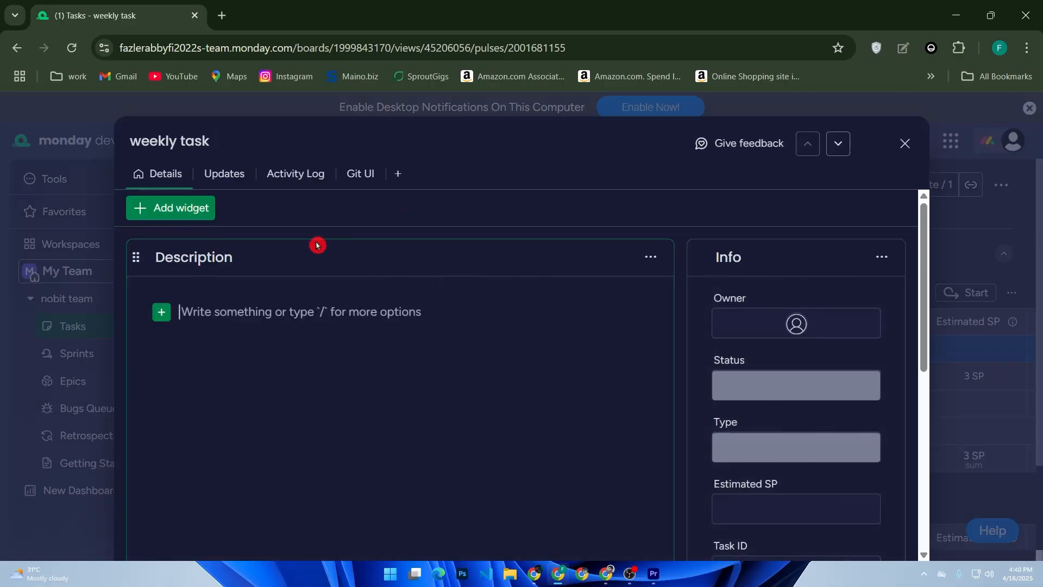
{"action": "scroll", "coordinate": [586, 396], "scroll_direction": "down", "scroll_amount": 7}
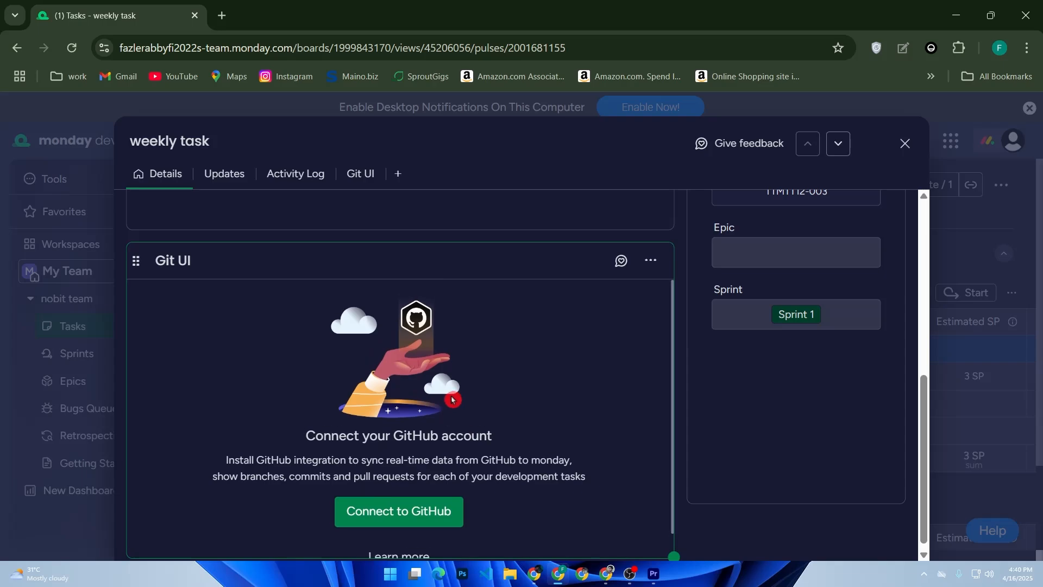
{"action": "scroll", "coordinate": [390, 385], "scroll_direction": "up", "scroll_amount": 7}
Insert a code block into the weekly task's description.
{"action": "left_click", "coordinate": [161, 311]}
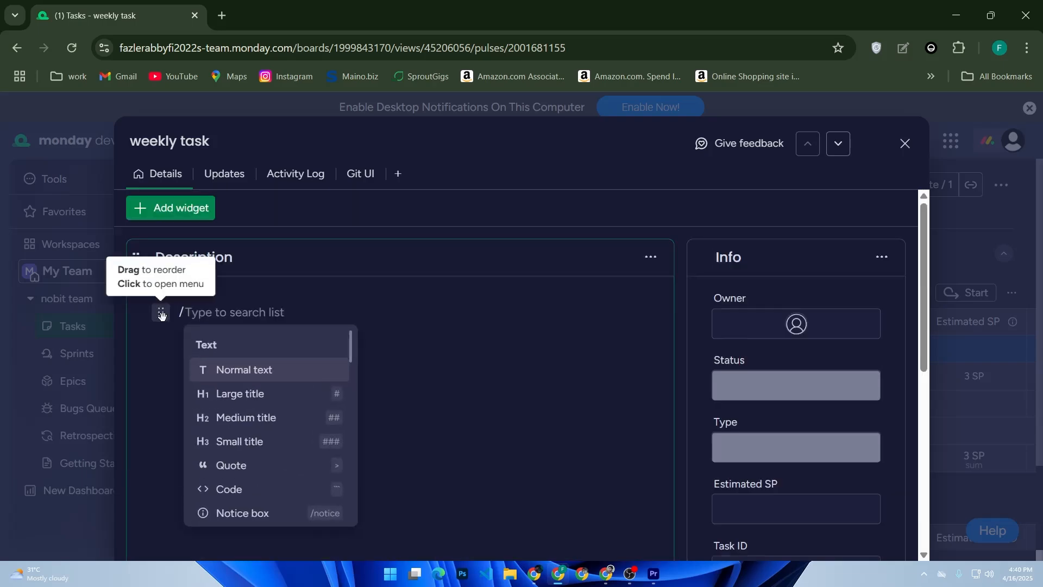
{"action": "scroll", "coordinate": [260, 411], "scroll_direction": "down", "scroll_amount": 2}
{"action": "scroll", "coordinate": [270, 412], "scroll_direction": "up", "scroll_amount": 3}
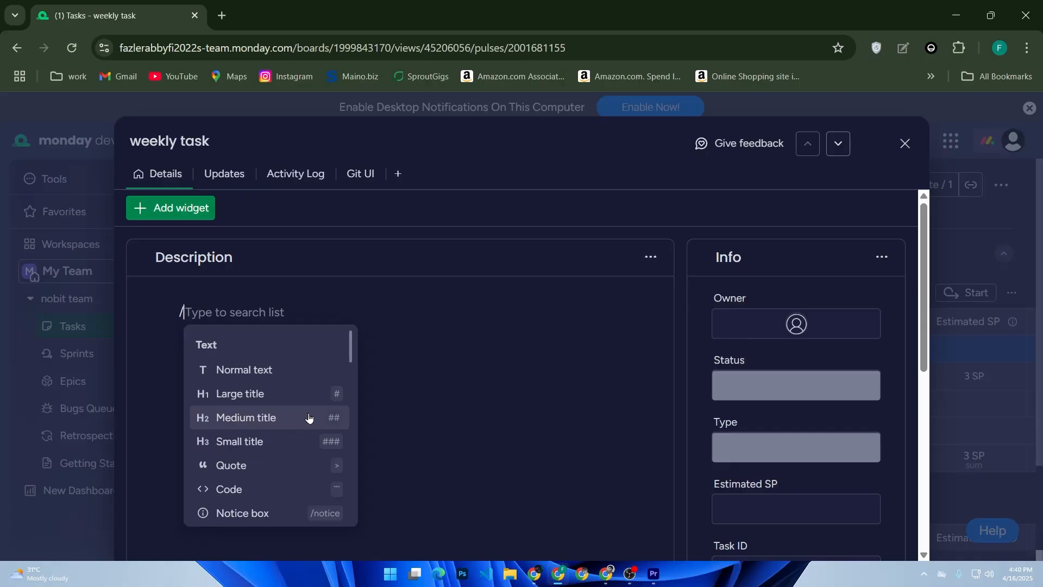
{"action": "scroll", "coordinate": [317, 414], "scroll_direction": "down", "scroll_amount": 2}
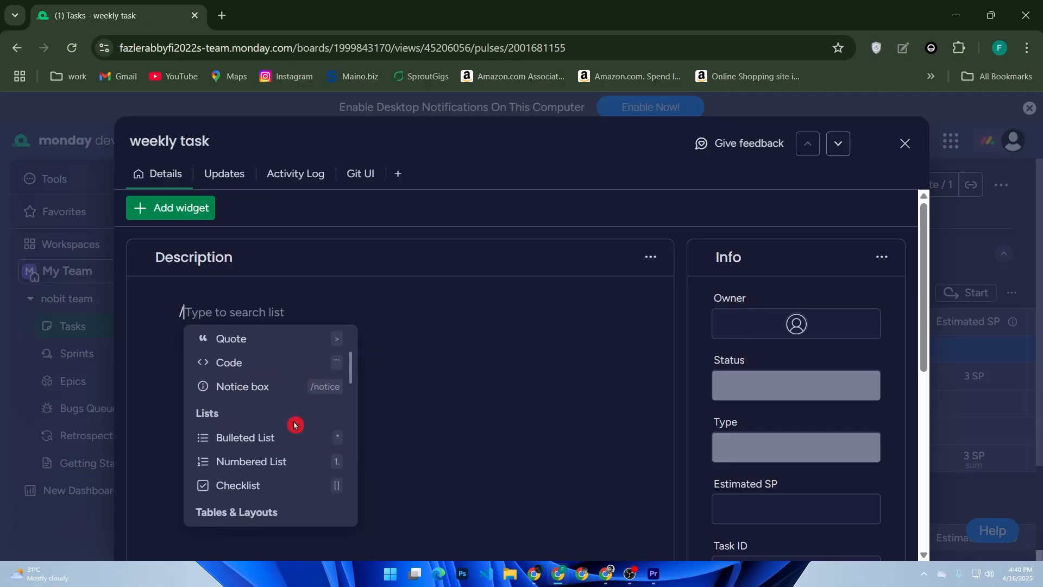
{"action": "left_click", "coordinate": [251, 364]}
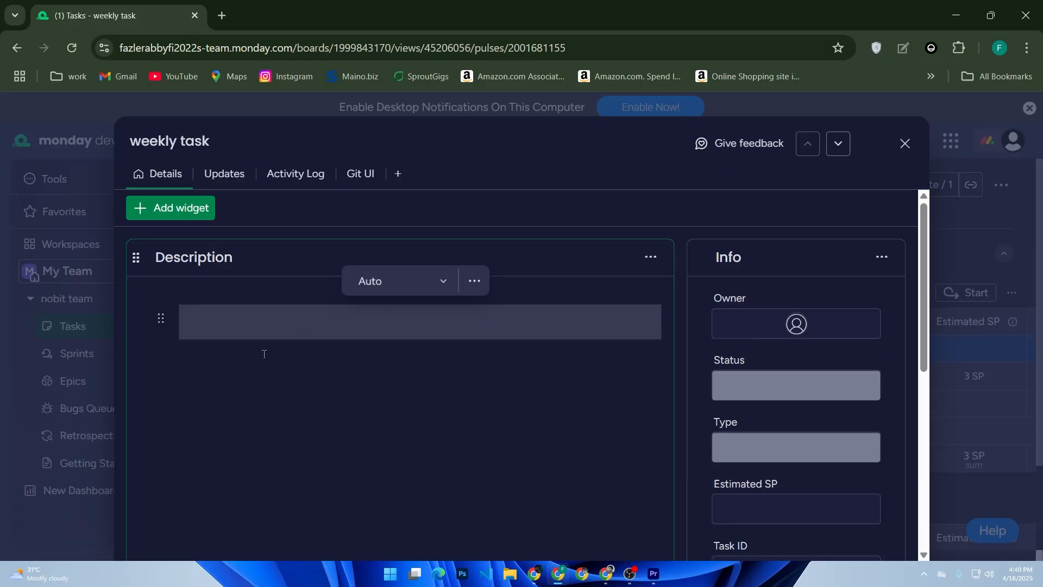
Look through the widgets that can be added to the weekly task, and close its details.
{"action": "left_click", "coordinate": [185, 218]}
{"action": "scroll", "coordinate": [225, 357], "scroll_direction": "down", "scroll_amount": 3}
{"action": "scroll", "coordinate": [261, 353], "scroll_direction": "up", "scroll_amount": 2}
{"action": "scroll", "coordinate": [261, 369], "scroll_direction": "down", "scroll_amount": 2}
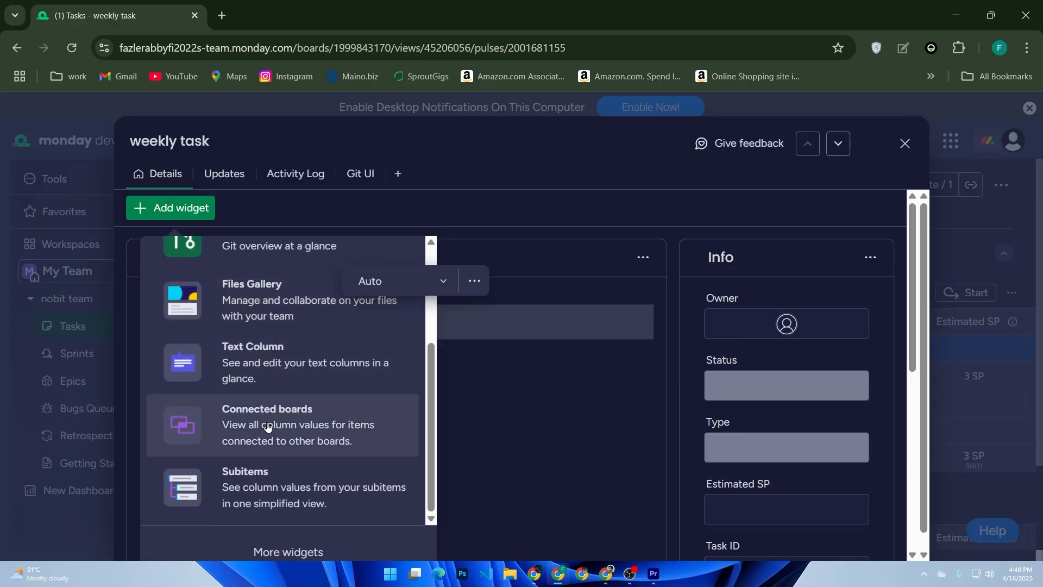
{"action": "scroll", "coordinate": [287, 425], "scroll_direction": "down", "scroll_amount": 1}
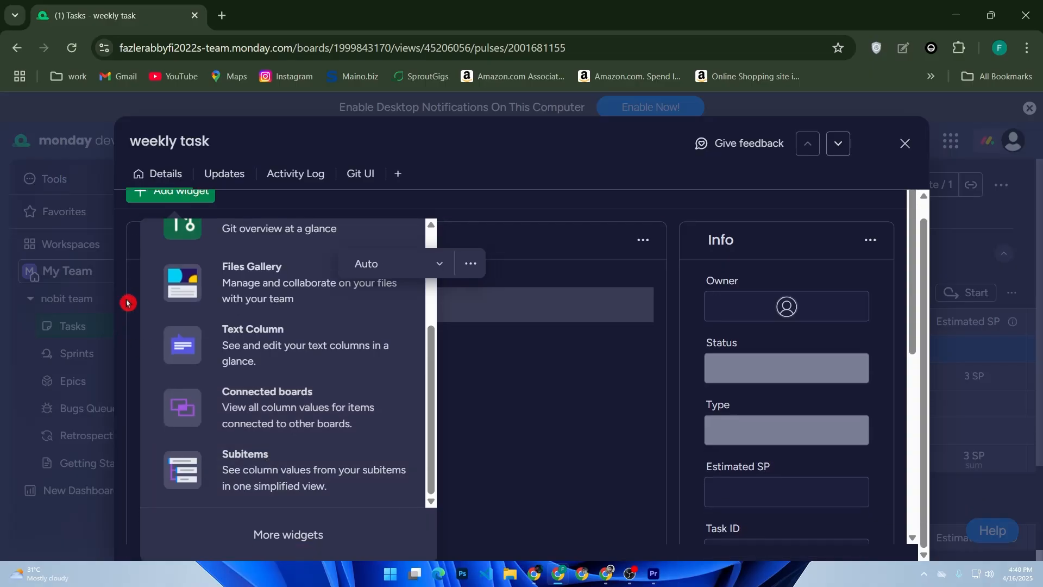
{"action": "left_click", "coordinate": [112, 267]}
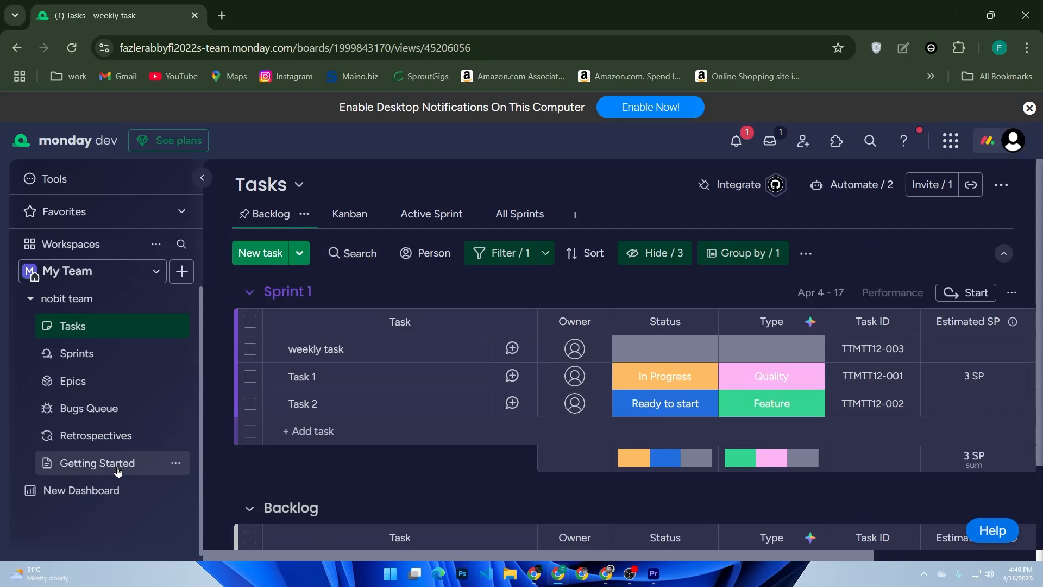
Expand the Favorites section to view its contents and collapse it again.
{"action": "left_click", "coordinate": [179, 211]}
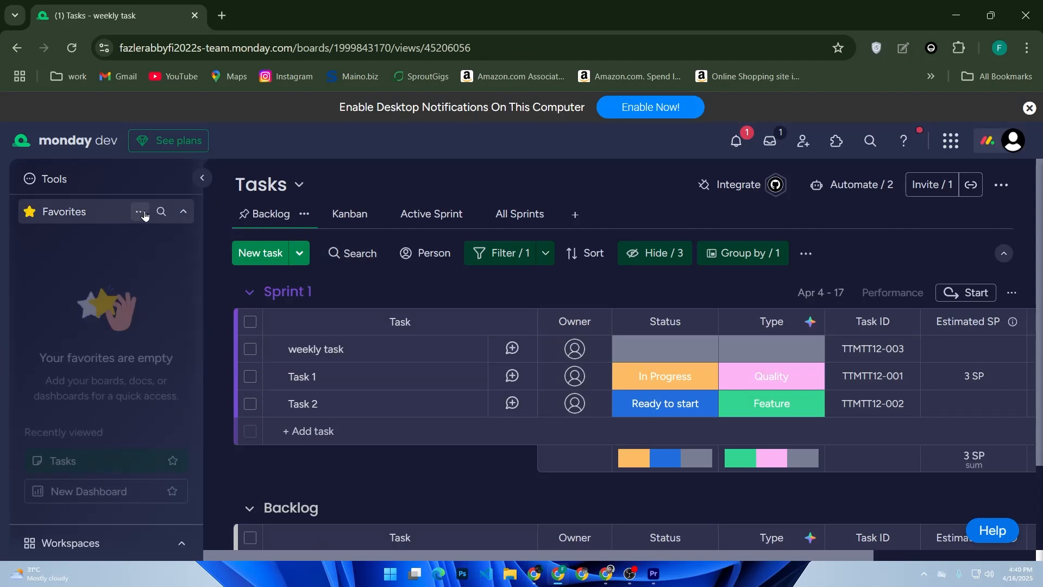
{"action": "left_click", "coordinate": [184, 212]}
{"action": "left_click_drag", "start_coordinate": [436, 286], "coordinate": [441, 300]}
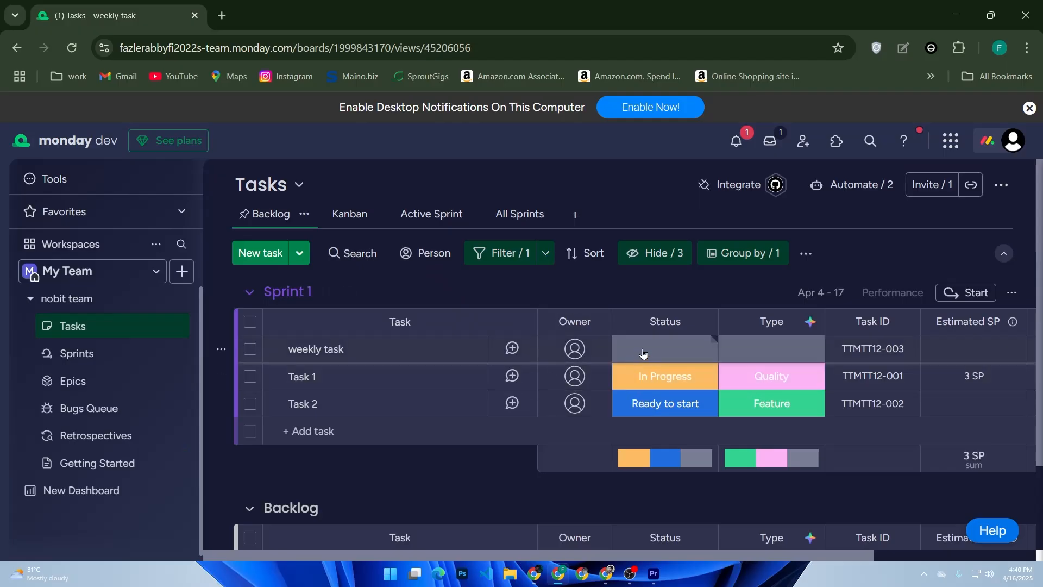
Open Task 1's details and place the cursor in its description.
{"action": "left_click", "coordinate": [390, 384]}
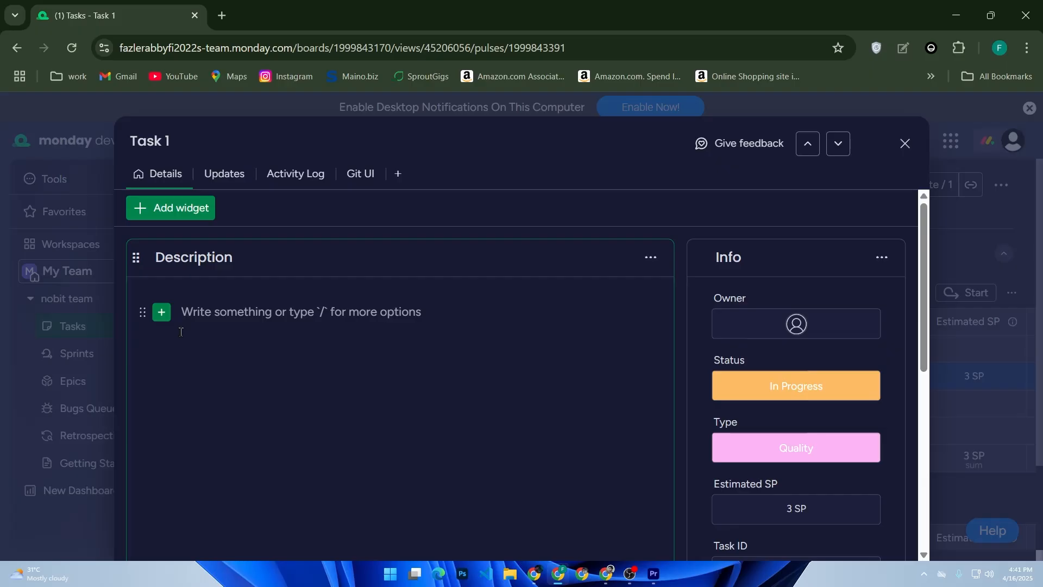
{"action": "left_click", "coordinate": [207, 305]}
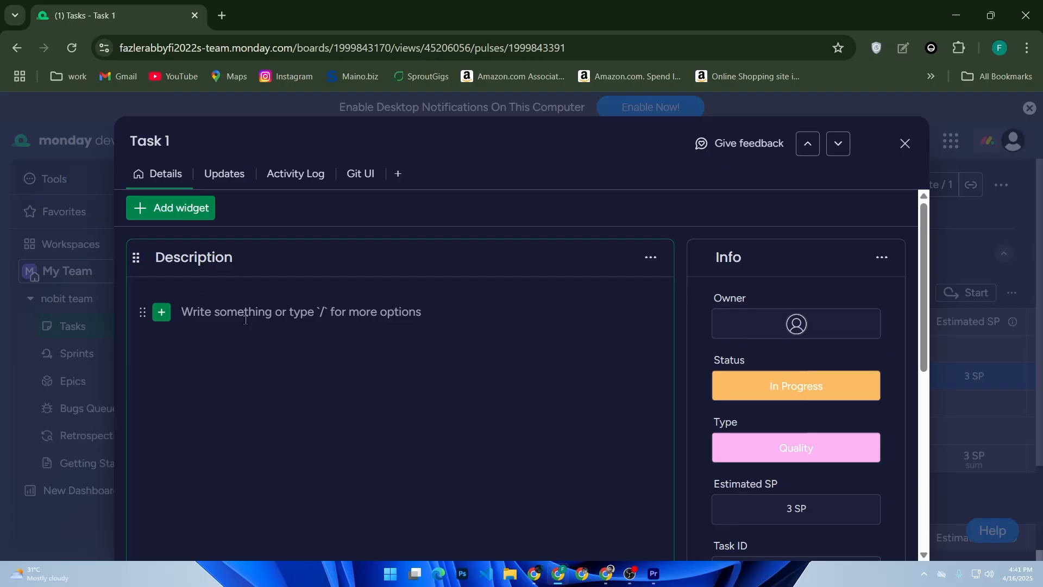